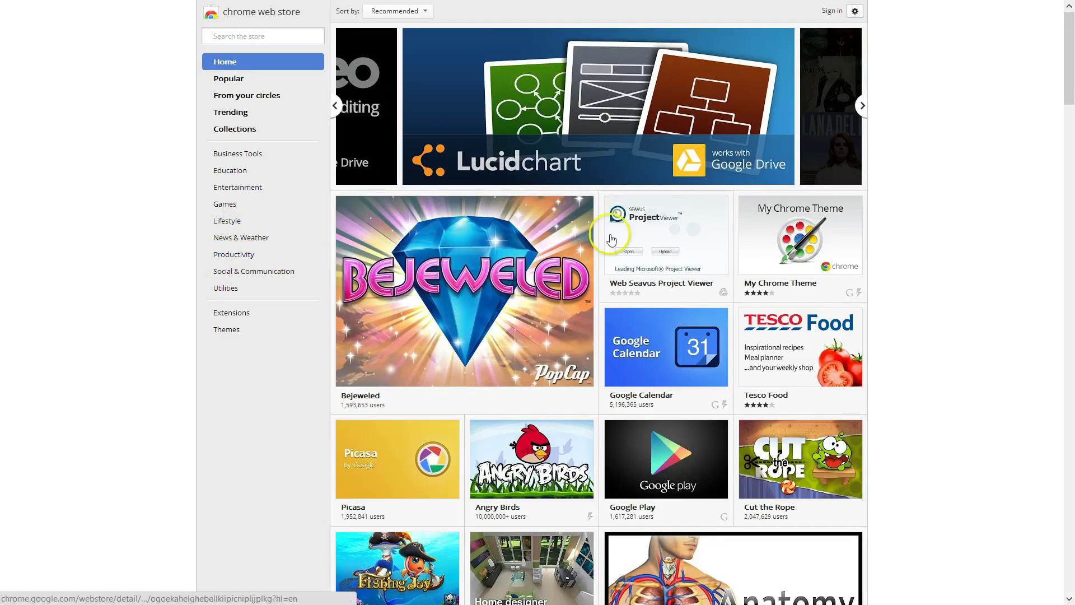
# Step: Glance at Lucidchart's details, then list the Education category's Teacher & Admin Tools apps
pyautogui.moveTo(598, 107)
pyautogui.click(567, 133)
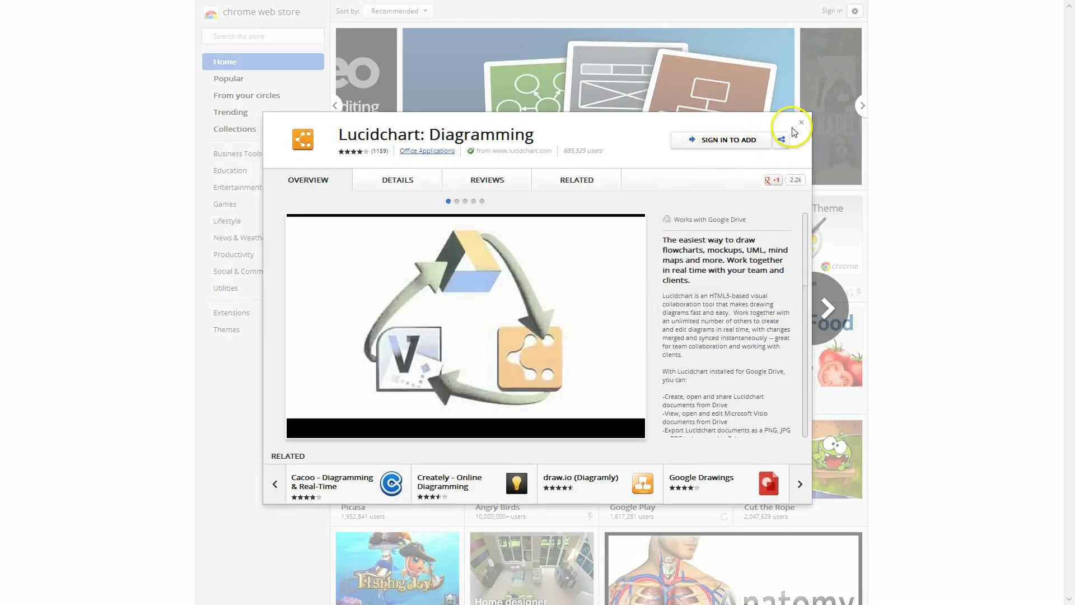
pyautogui.click(801, 126)
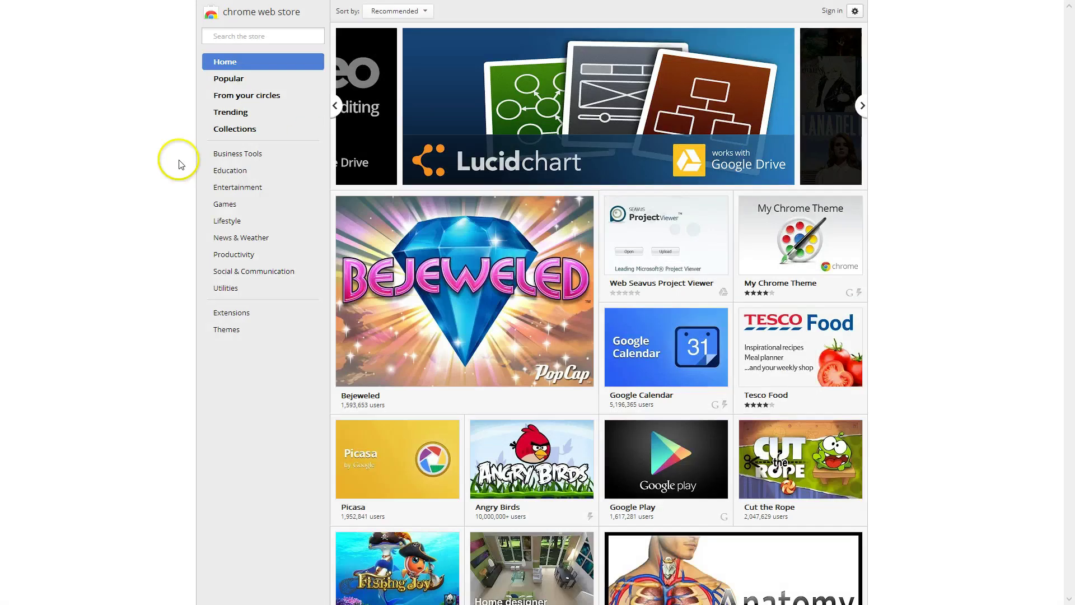
pyautogui.click(230, 171)
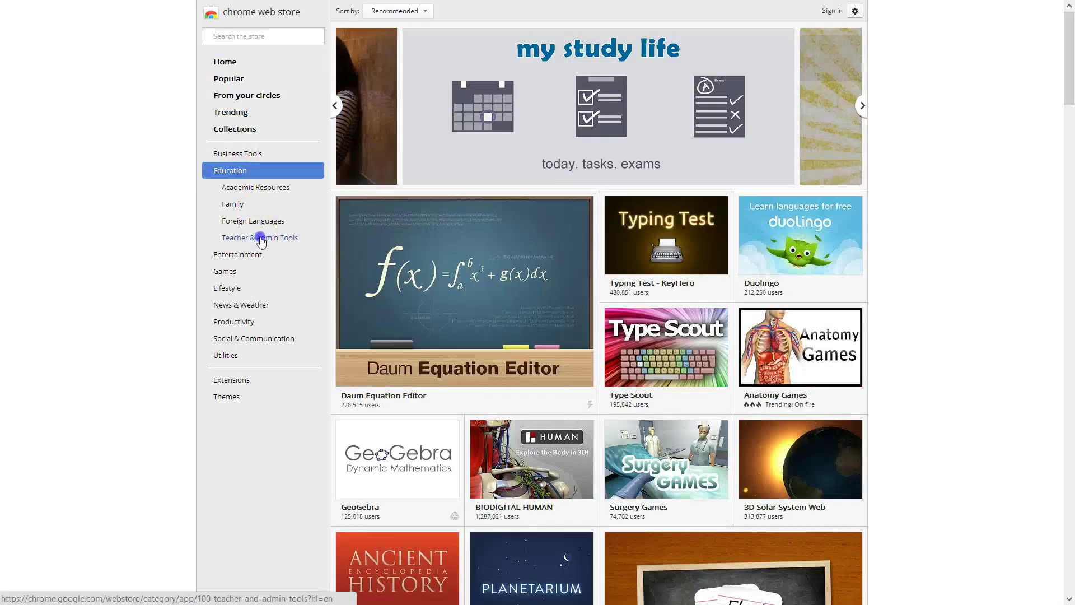
pyautogui.click(260, 237)
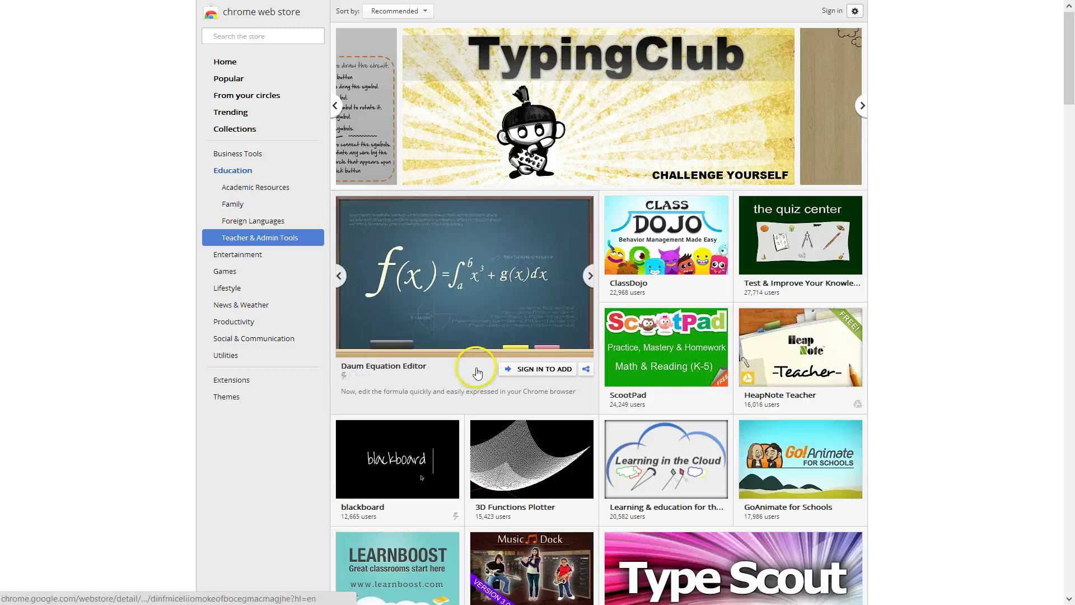
pyautogui.scroll(-2, 381, 341)
pyautogui.scroll(-2, 470, 361)
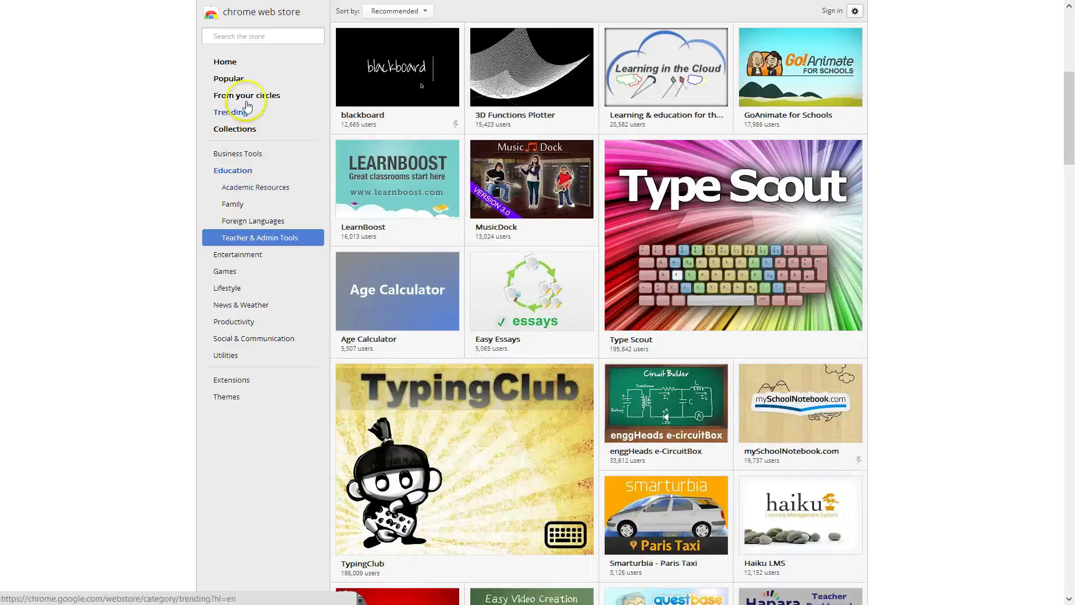
# Step: Run a Chrome Web Store search for 'books'
pyautogui.click(237, 37)
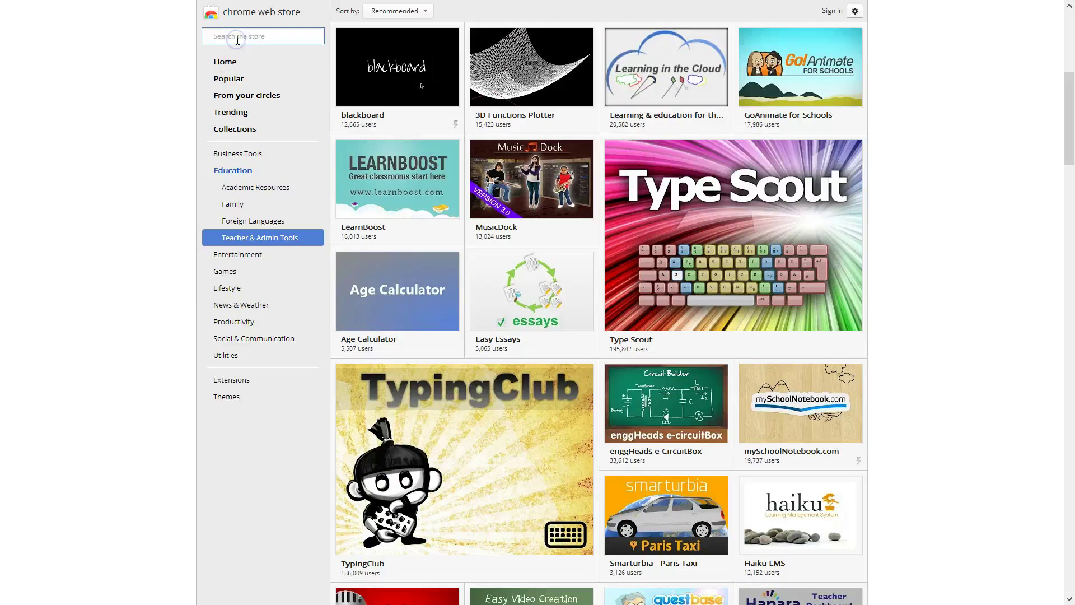
pyautogui.write('books')
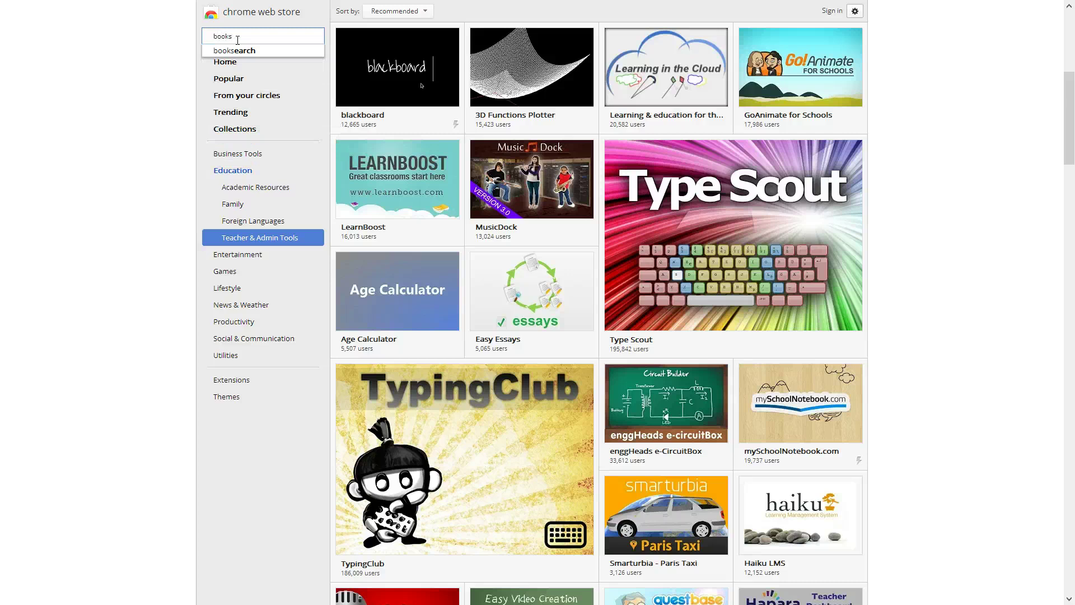
pyautogui.press('Return')
pyautogui.scroll(-1, 533, 288)
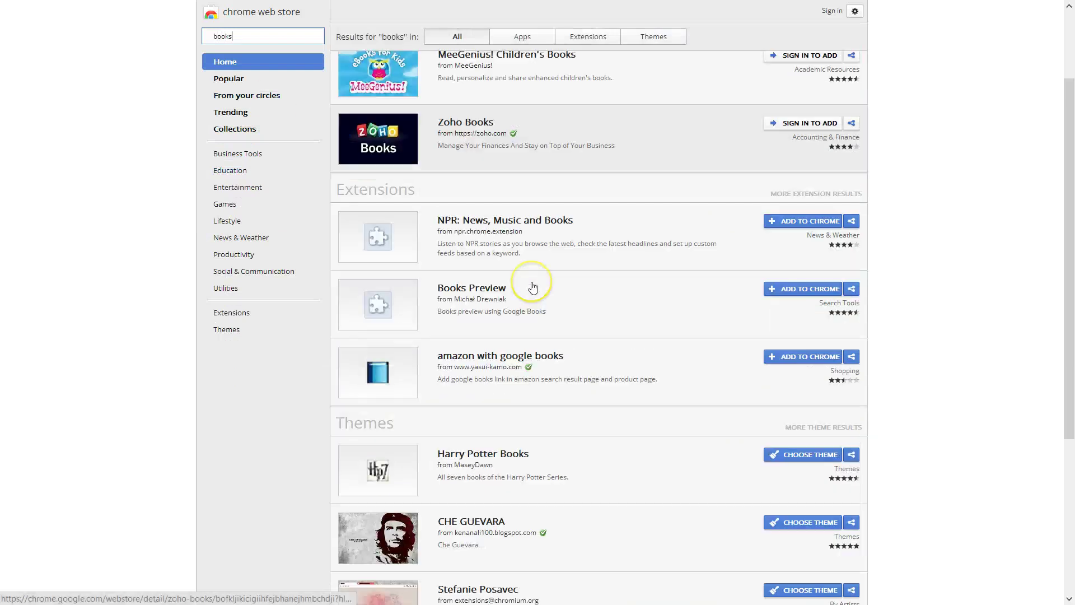
pyautogui.scroll(-3, 533, 288)
pyautogui.scroll(-2, 532, 289)
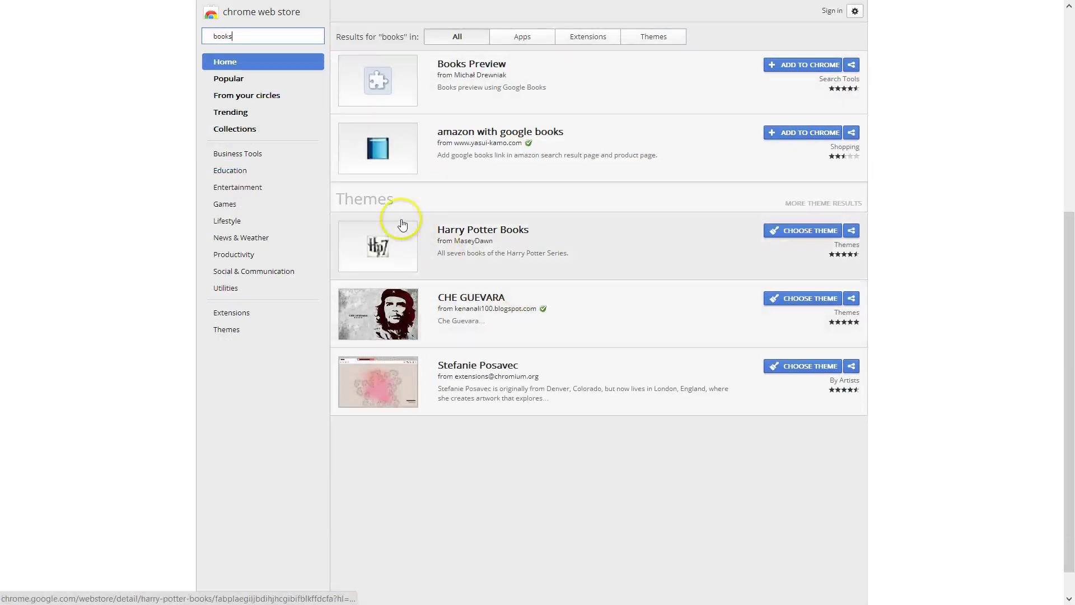
pyautogui.scroll(5, 402, 225)
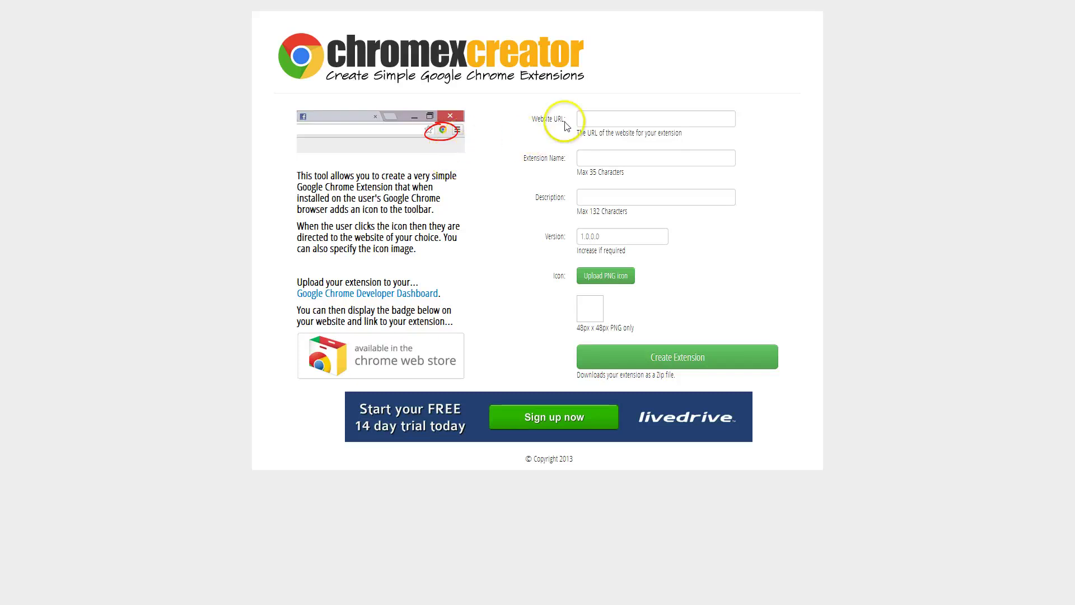
pyautogui.click(583, 119)
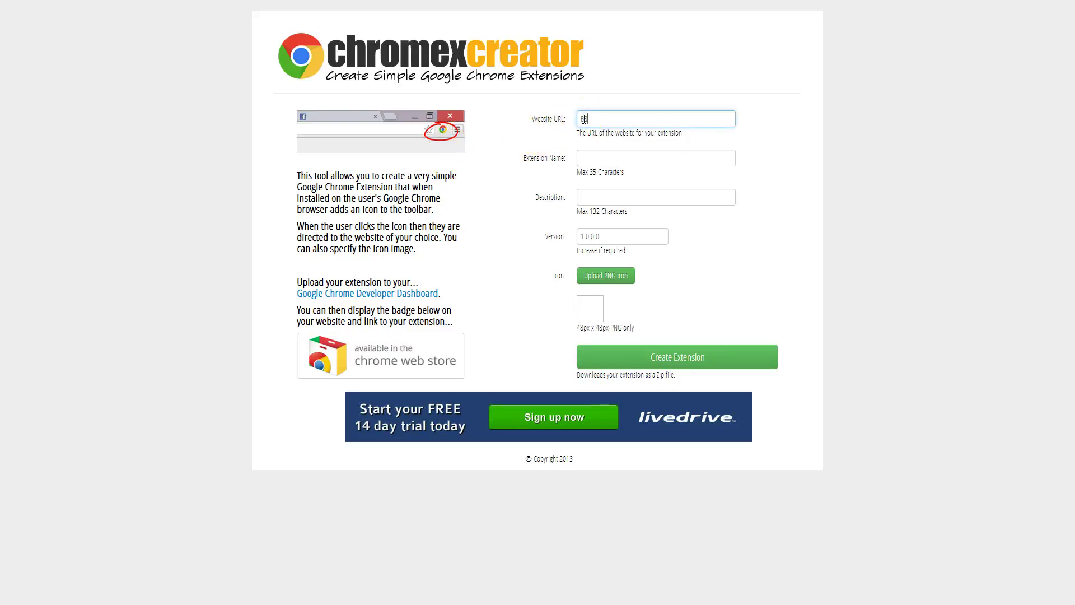
pyautogui.write('h')
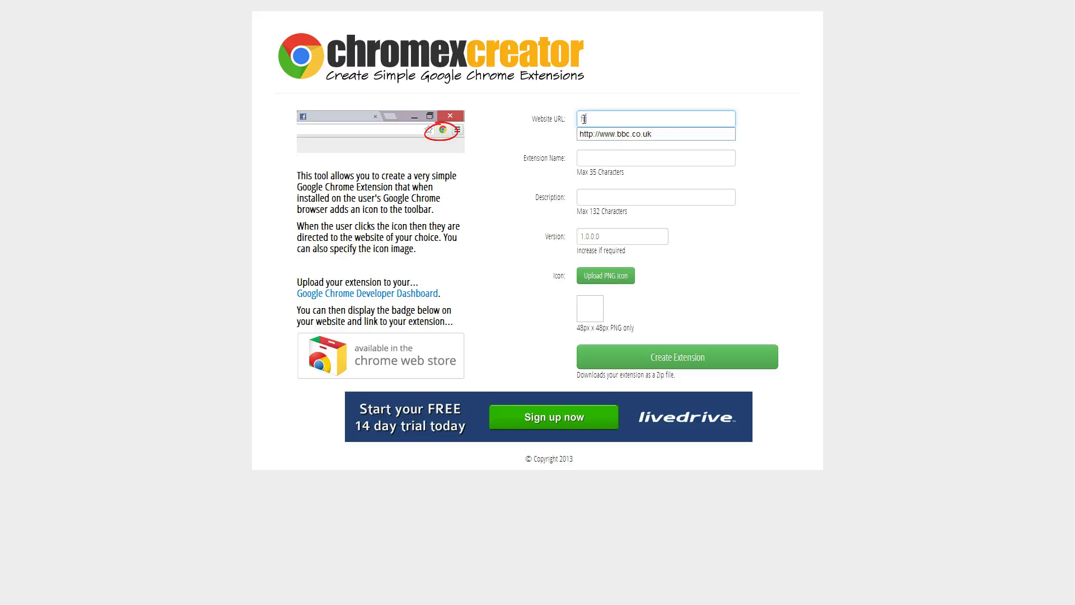
pyautogui.press('Down')
pyautogui.press('Return')
pyautogui.press('Tab')
pyautogui.write('BC ')
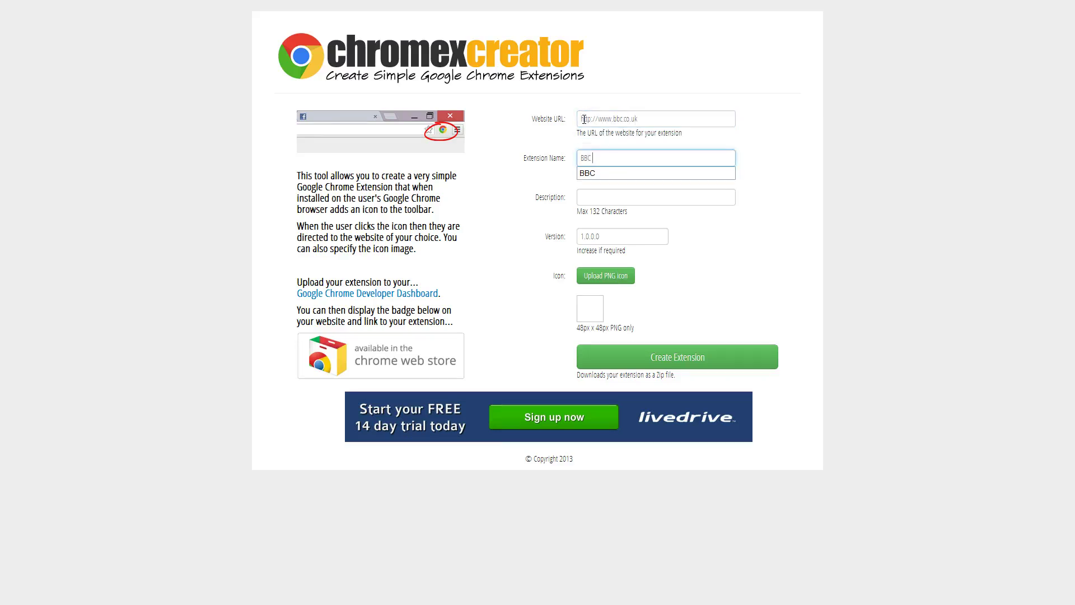
pyautogui.write('Website')
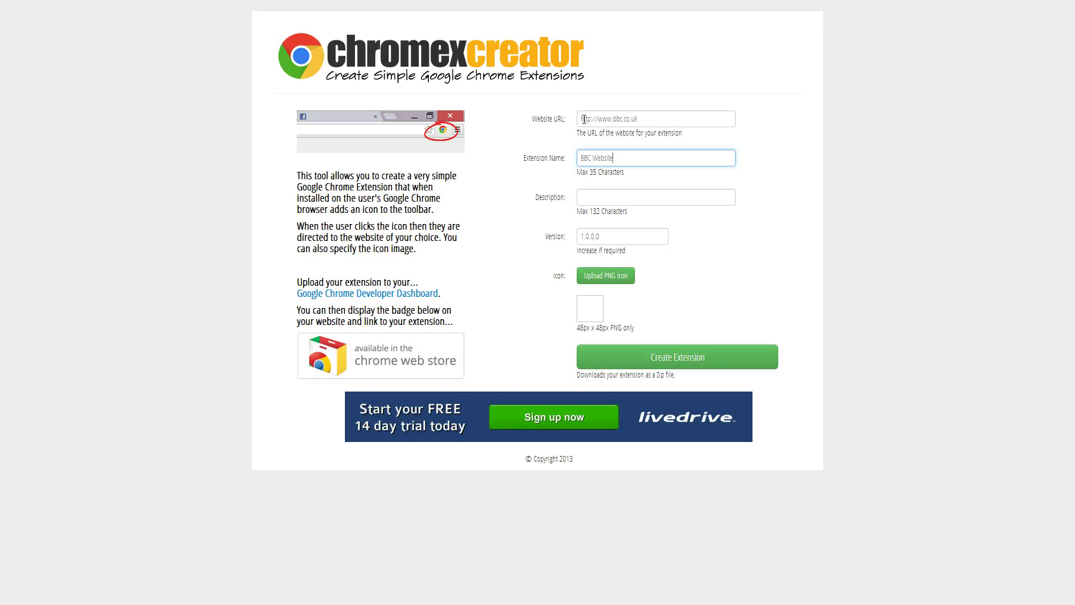
pyautogui.press('Tab')
pyautogui.write('The')
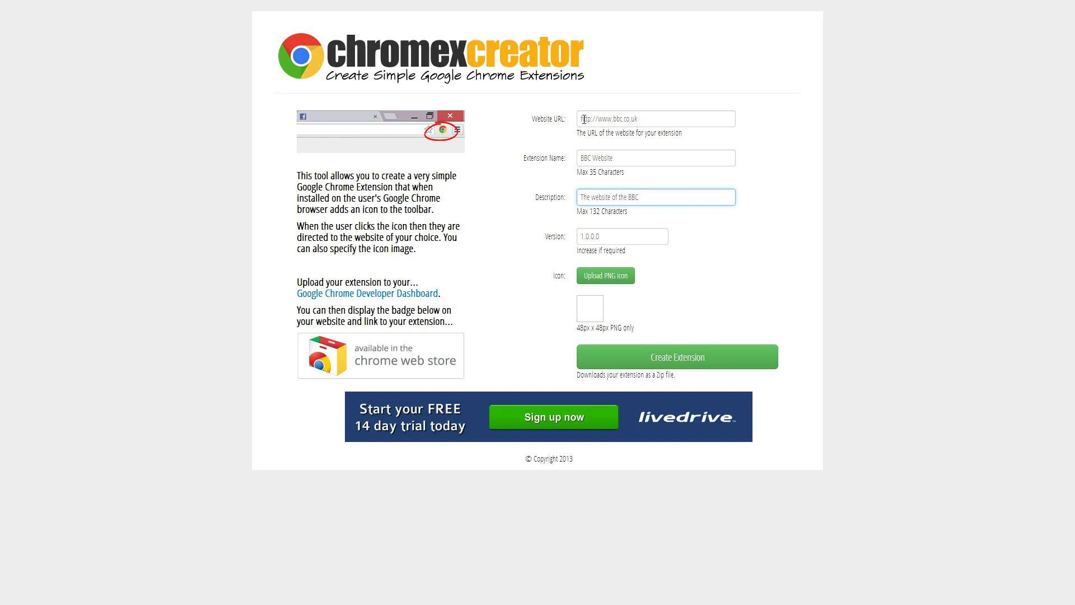
pyautogui.click(599, 238)
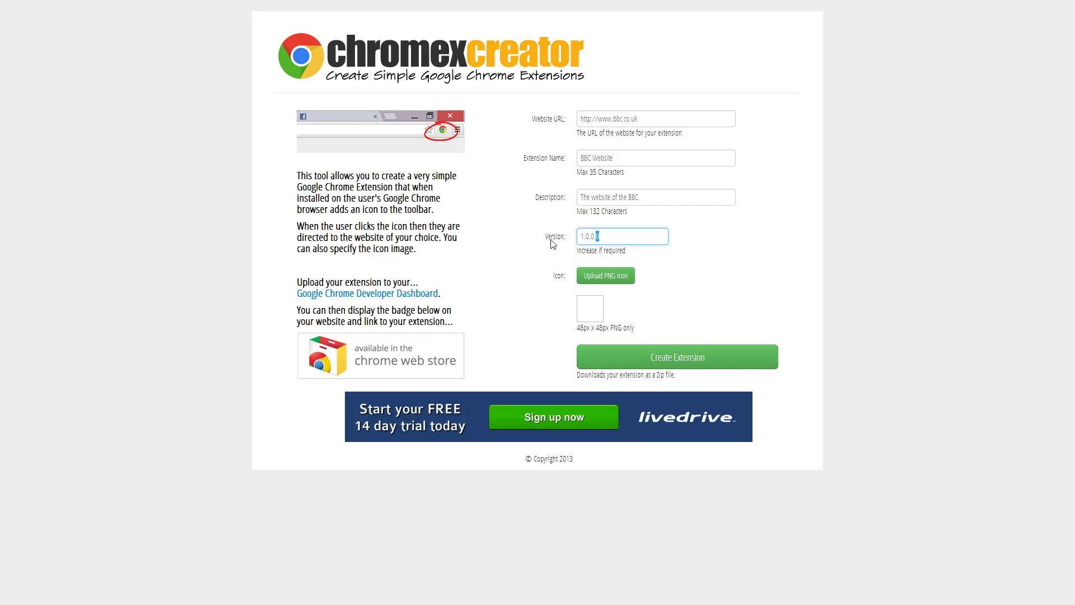
# Step: Upload twitter.png as the extension's icon
pyautogui.click(607, 276)
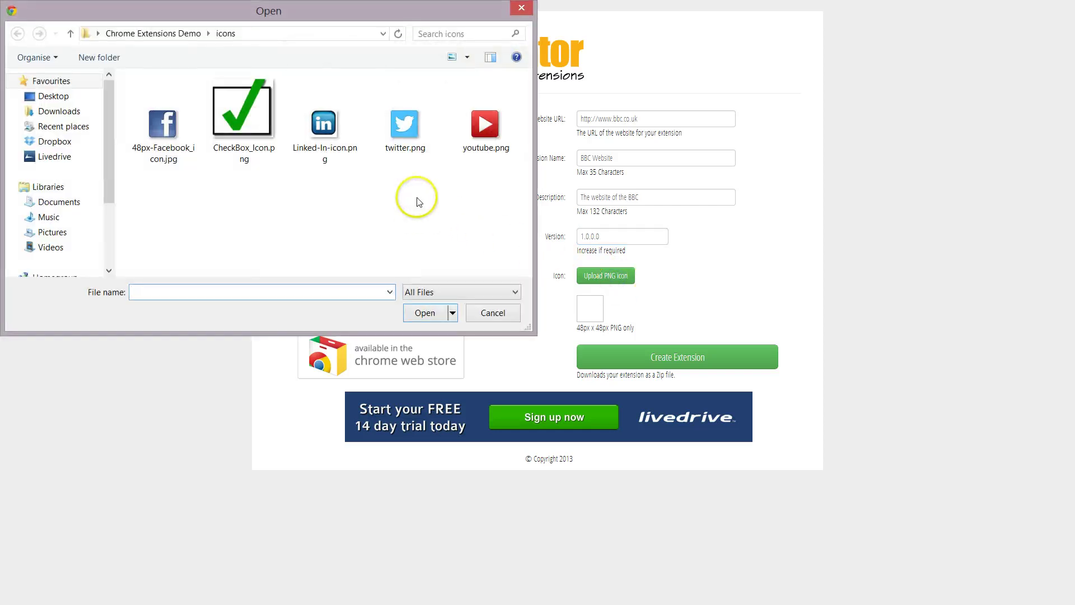
pyautogui.doubleClick(417, 135)
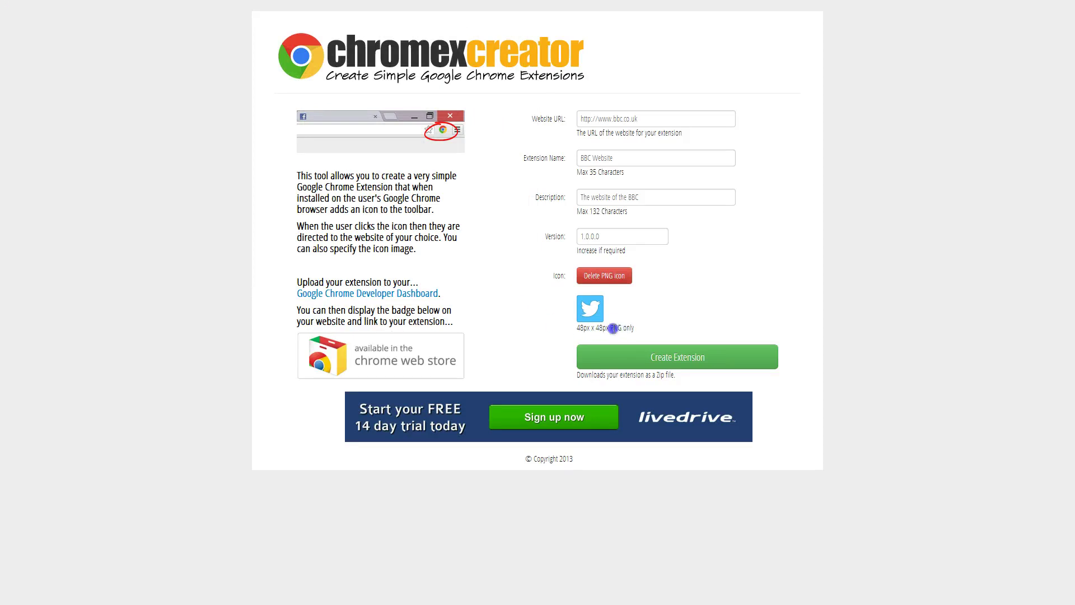
# Step: Create the extension and save the download as bbc.zip
pyautogui.click(636, 354)
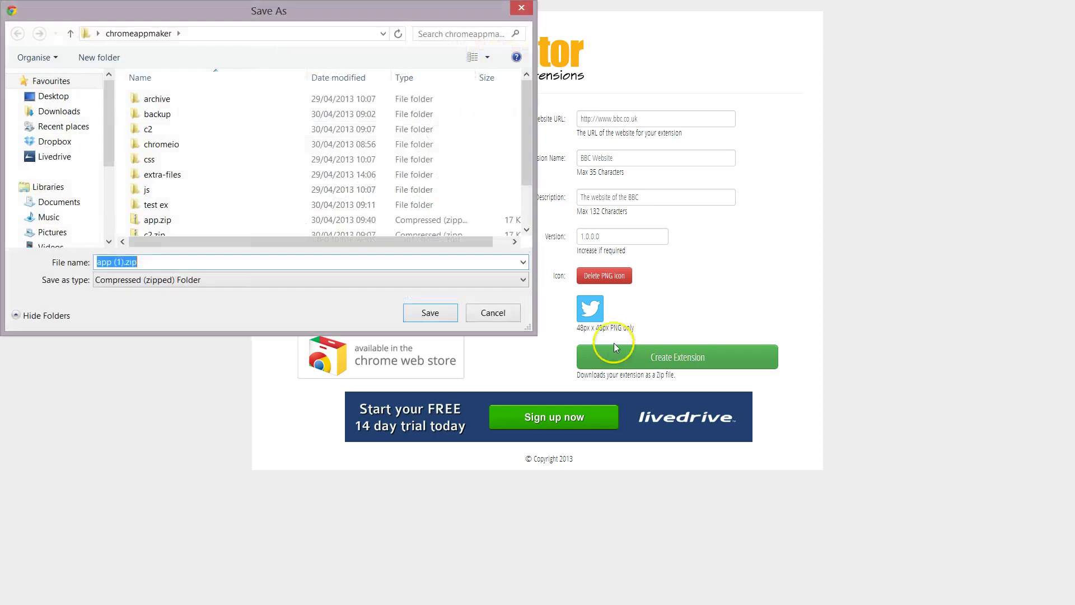
pyautogui.write('bbc#')
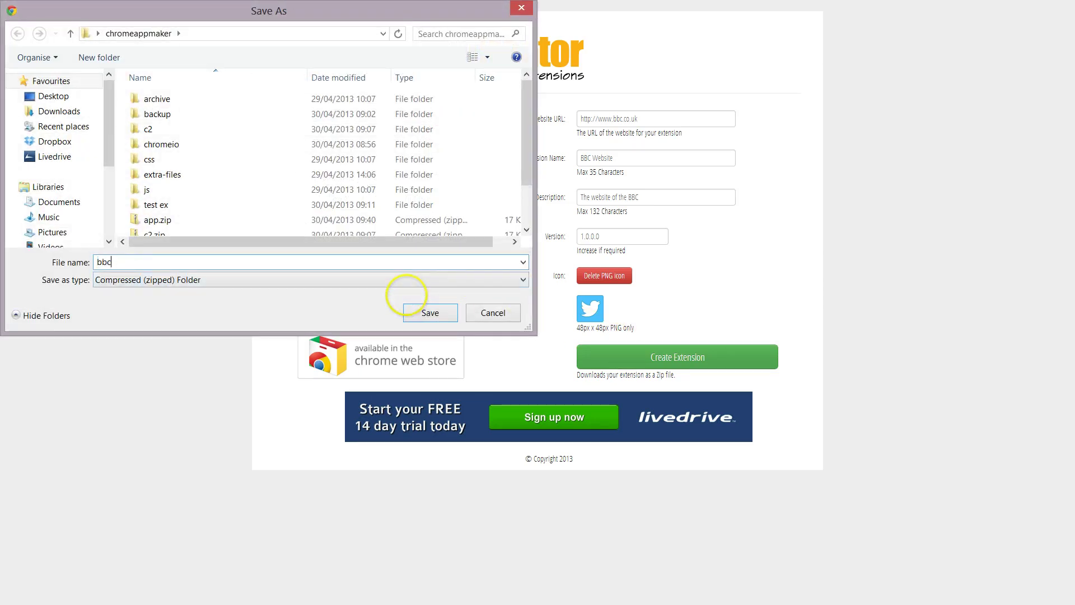
pyautogui.click(430, 312)
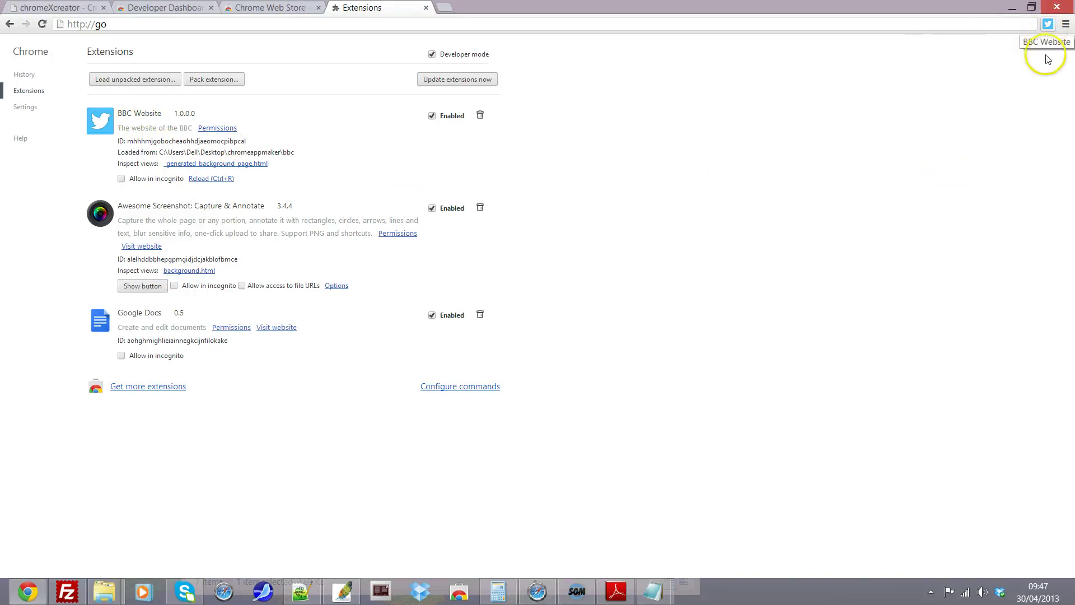
# Step: Launch BBC Website from its toolbar icon, opening the BBC homepage in a new tab
pyautogui.click(1048, 25)
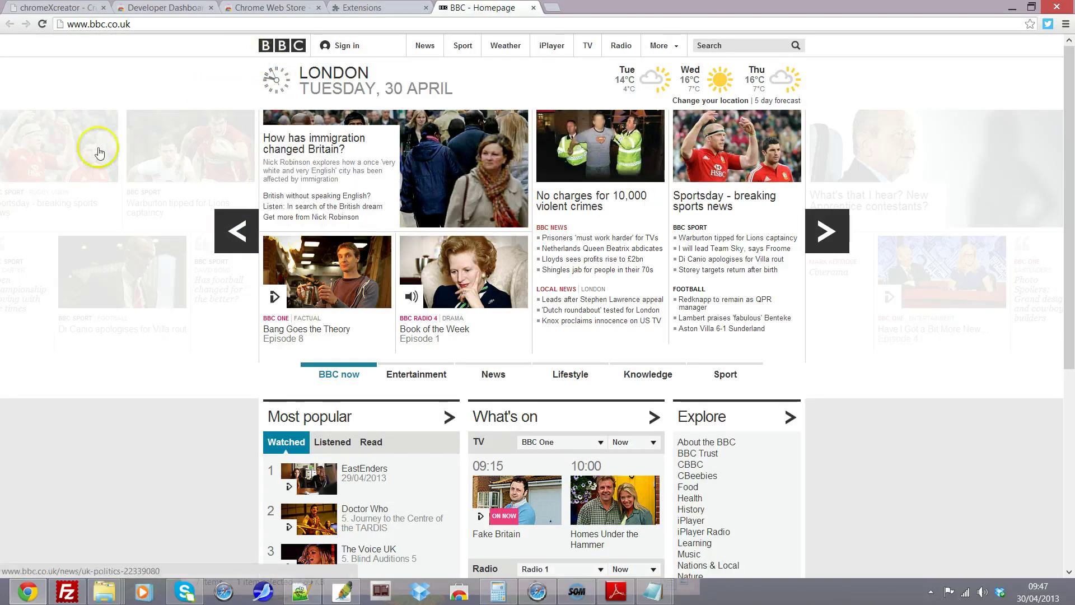
pyautogui.scroll(-5, 176, 209)
pyautogui.scroll(5, 176, 209)
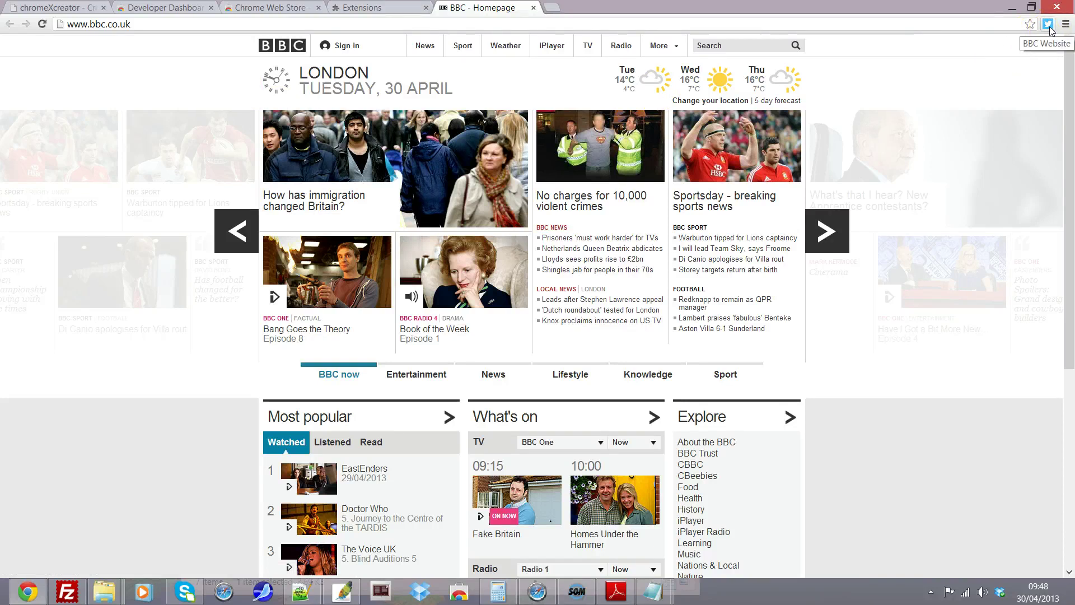
pyautogui.click(1048, 26)
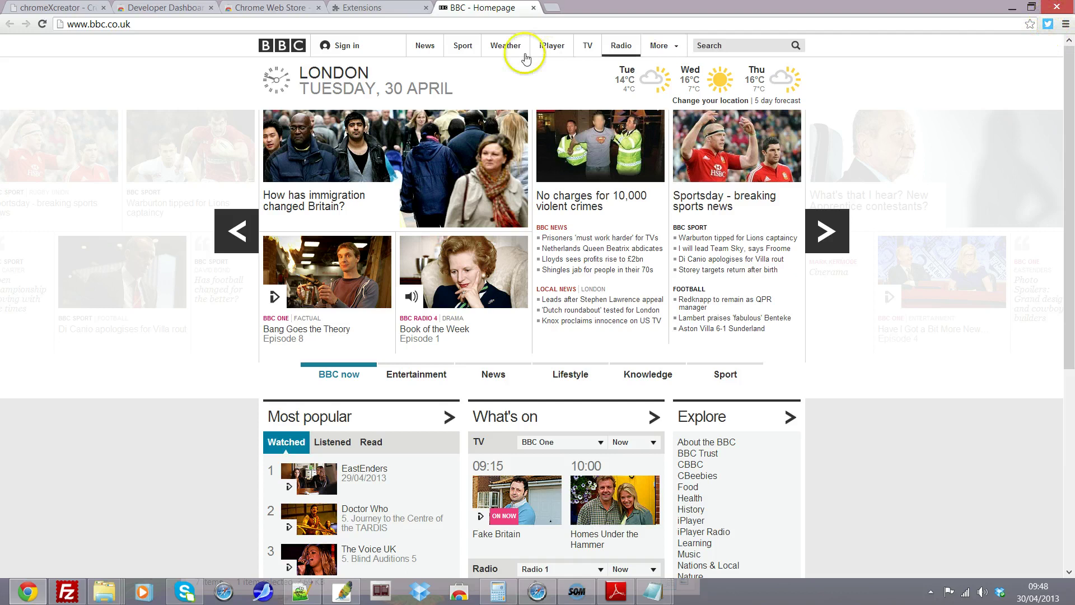
# Step: View the Developer Dashboard tab, then go back to the 'books' search results
pyautogui.click(271, 8)
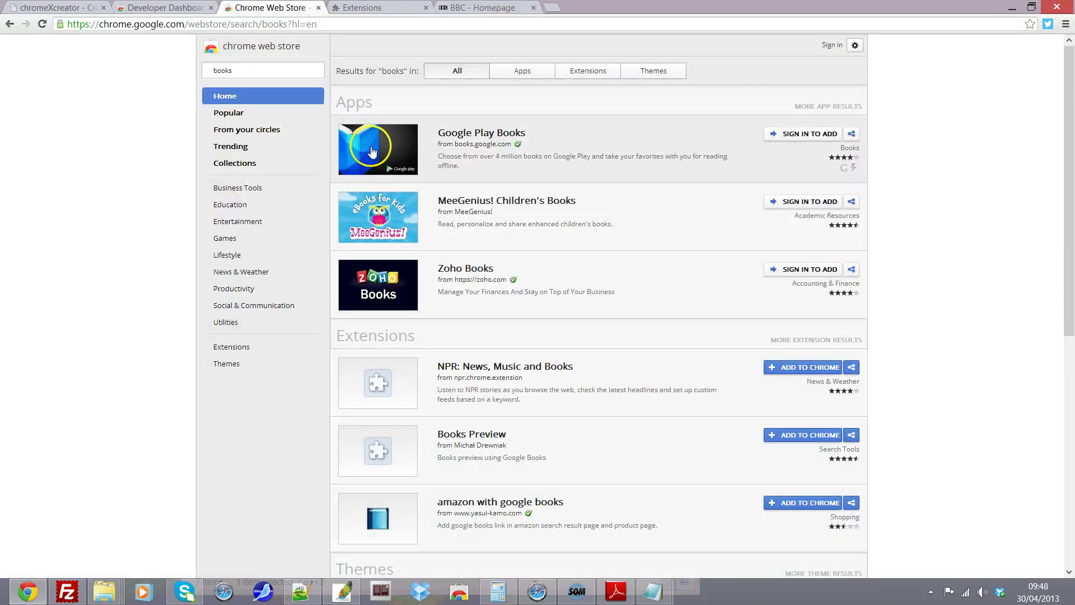
pyautogui.click(164, 8)
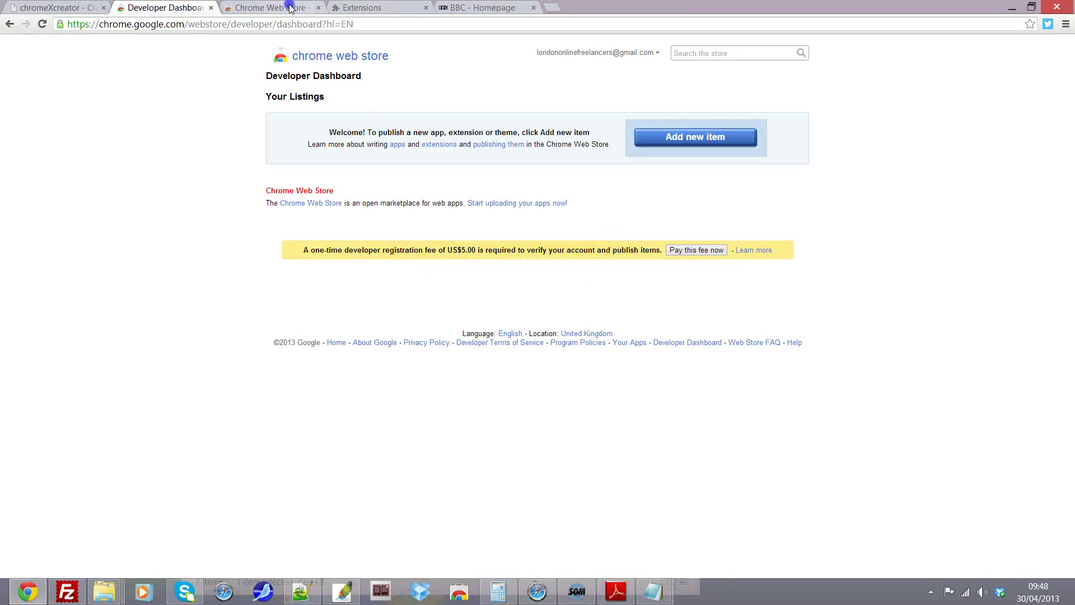
pyautogui.click(271, 8)
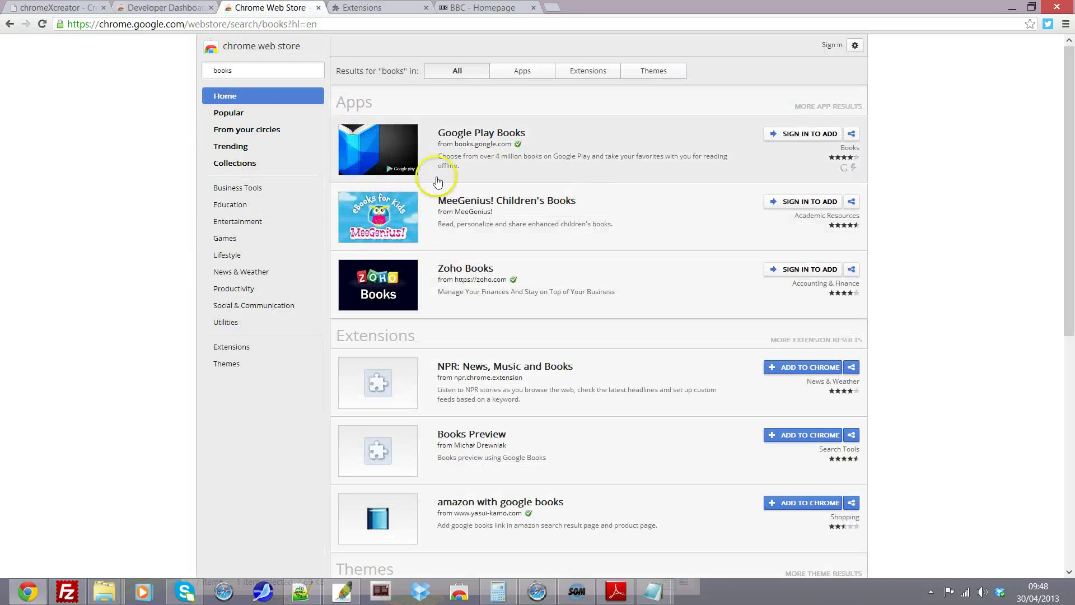
pyautogui.scroll(-2, 328, 243)
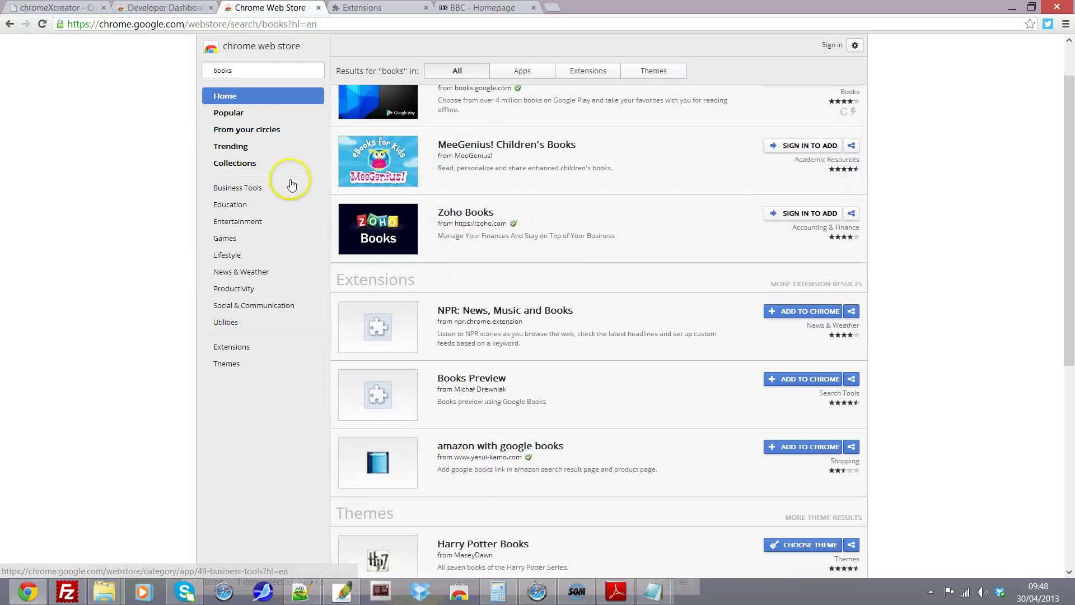
pyautogui.scroll(-2, 328, 233)
pyautogui.scroll(4, 331, 248)
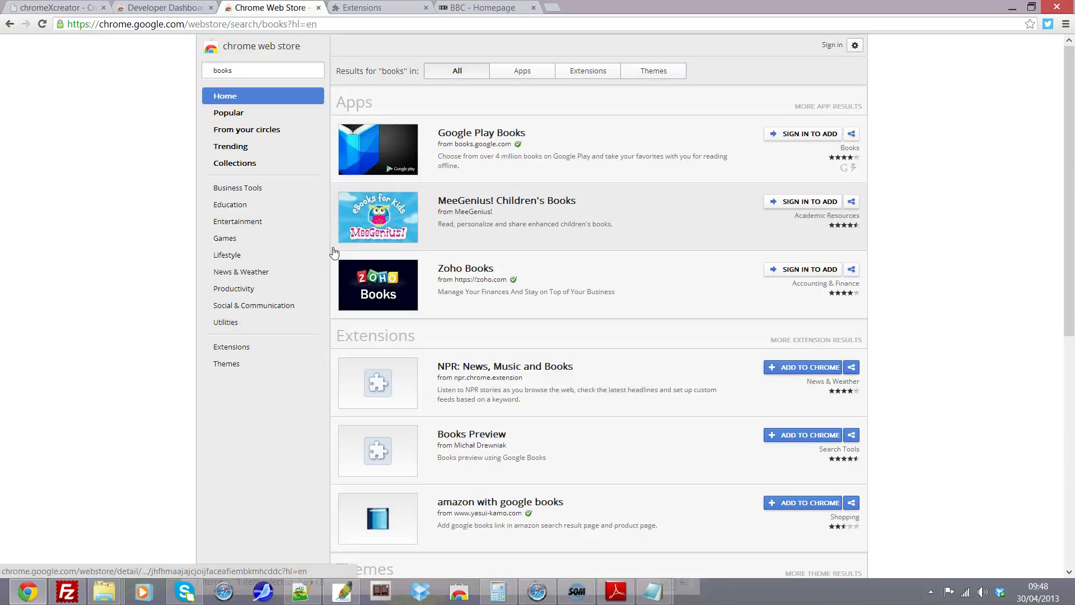